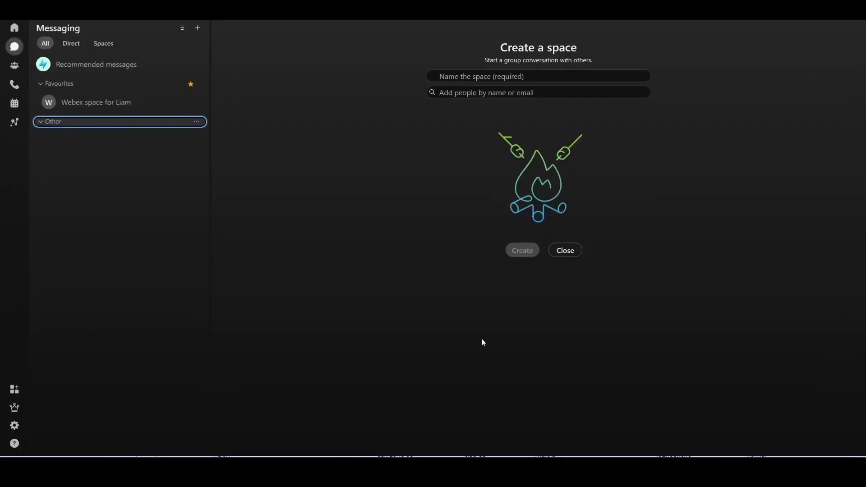
Create a Webex space named MerakiAlerts
click(471, 77)
text(MerakiAlerts)
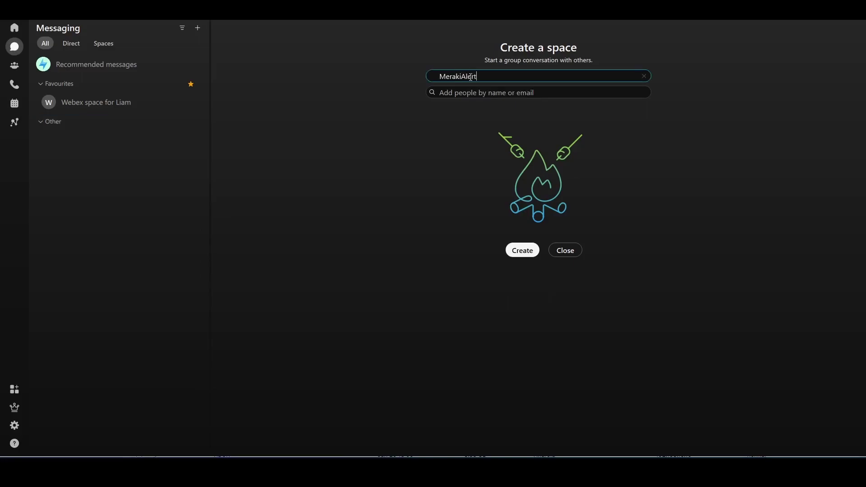
click(522, 251)
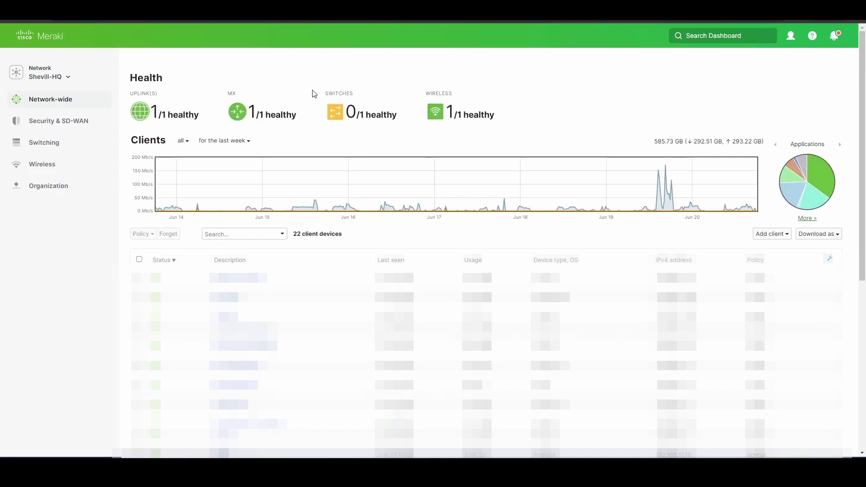
Switch to the Meraki dashboard, open the network-wide Alerts settings and add an HTTPS receiver under Webhooks
mouse_move(85, 107)
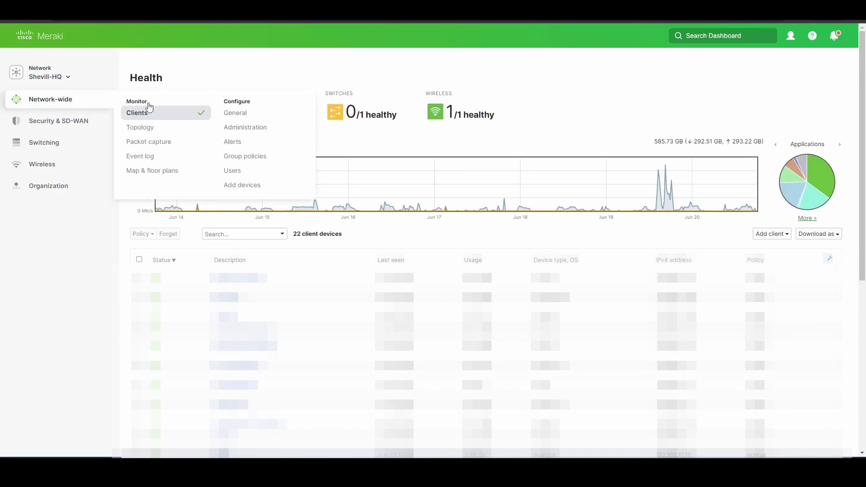
click(238, 144)
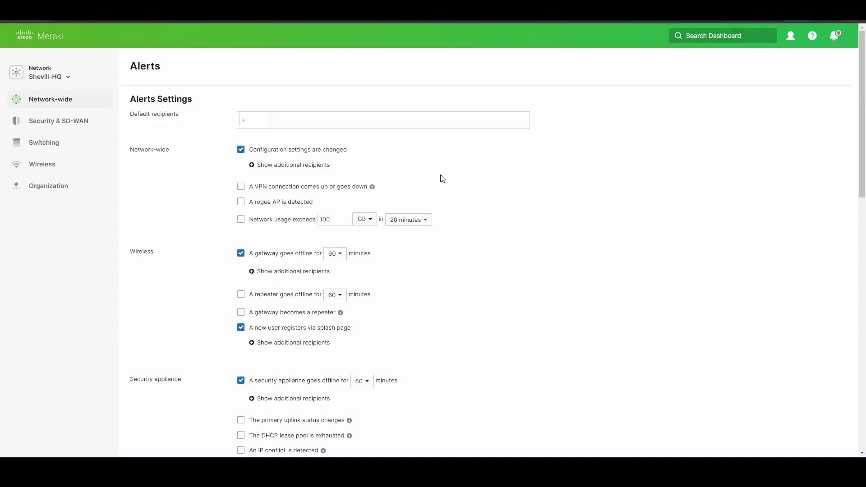
scroll(442, 179, down, 6)
scroll(442, 180, down, 6)
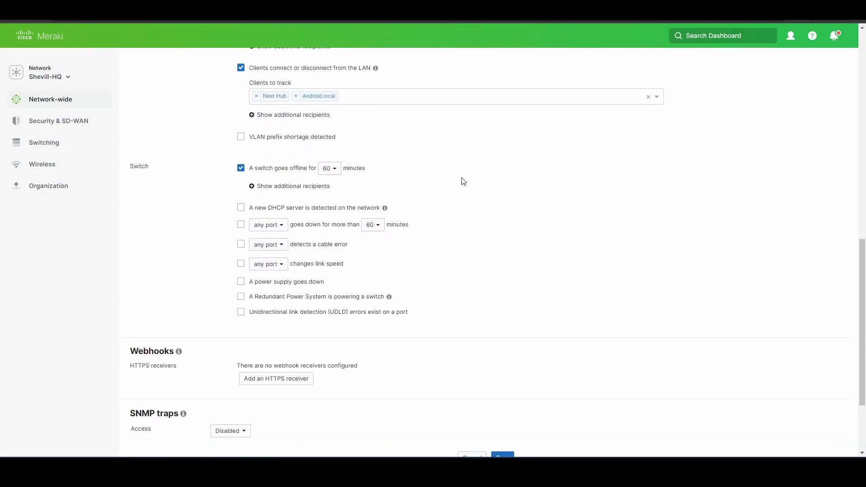
scroll(469, 182, down, 1)
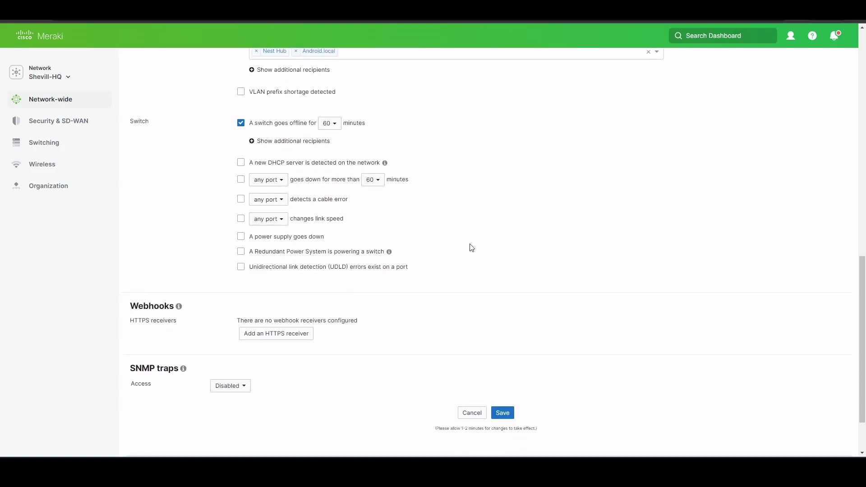
click(297, 335)
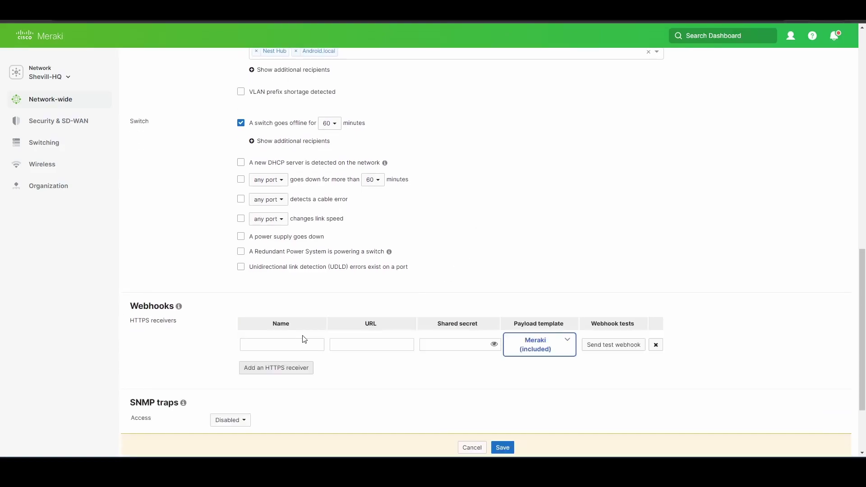
Name the new HTTPS receiver Meraki2webex and set its payload template to Webex
click(303, 346)
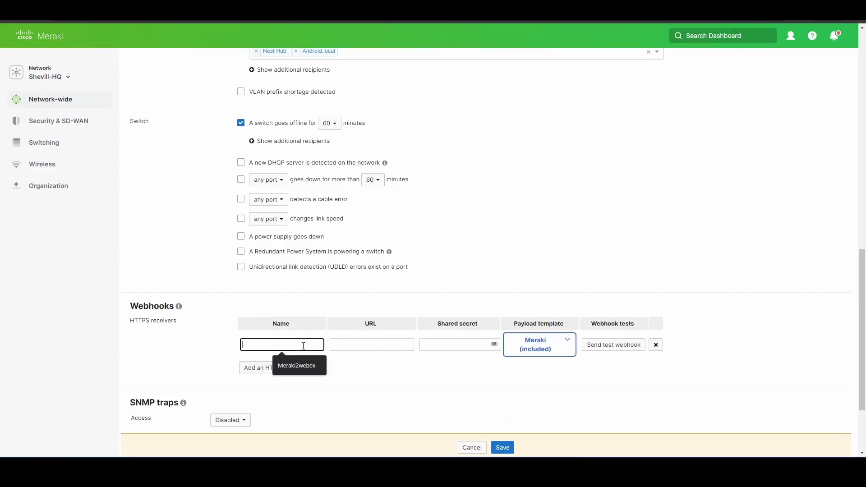
click(312, 365)
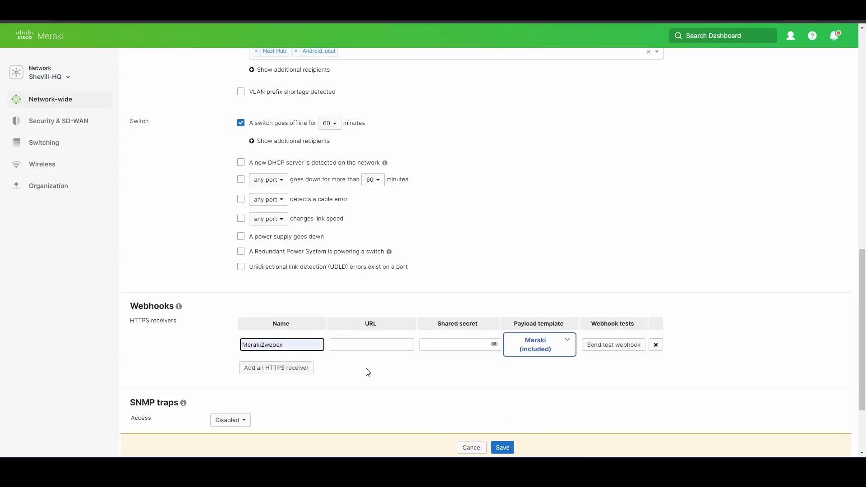
click(570, 344)
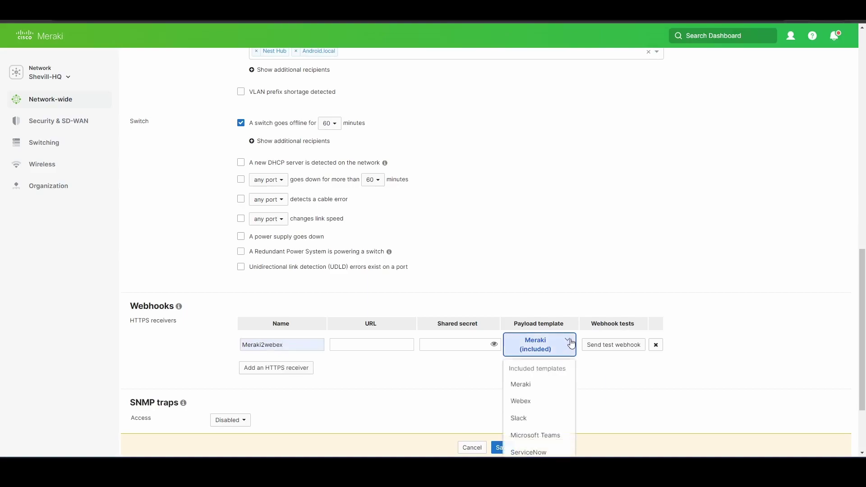
click(529, 402)
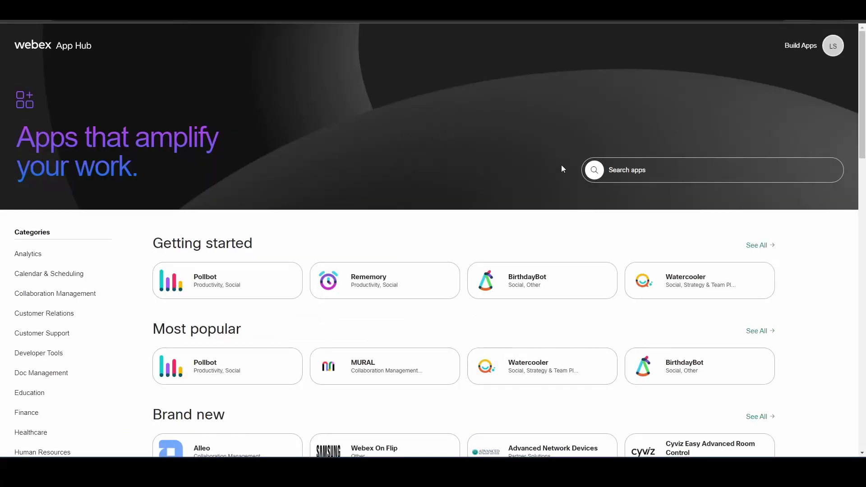
Switch to the Webex App Hub, find the Incoming Webhooks integration and connect it
click(639, 172)
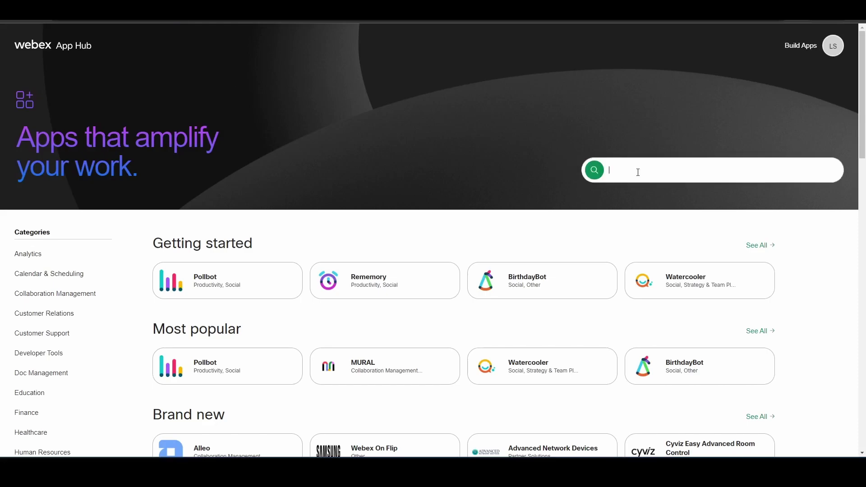
text(income)
key(BackSpace)
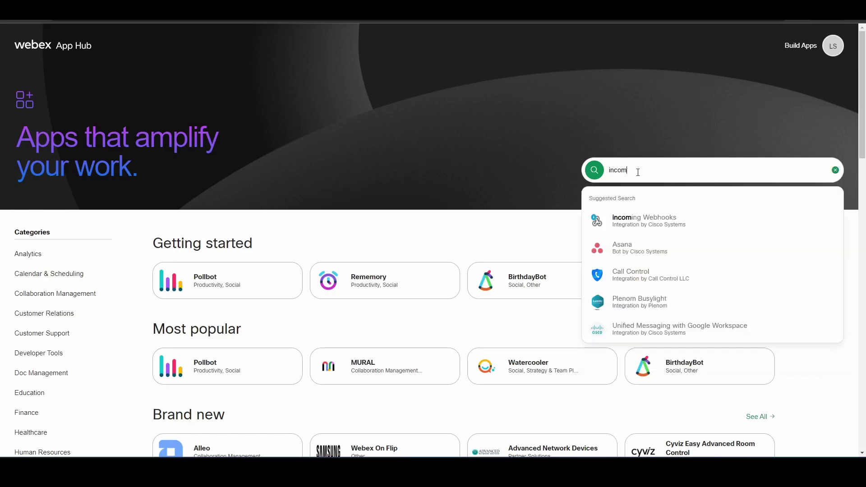
click(667, 225)
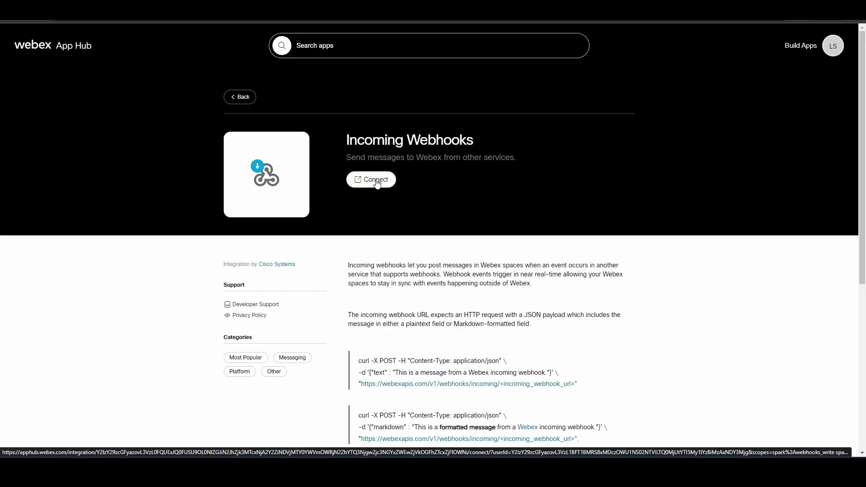
click(375, 181)
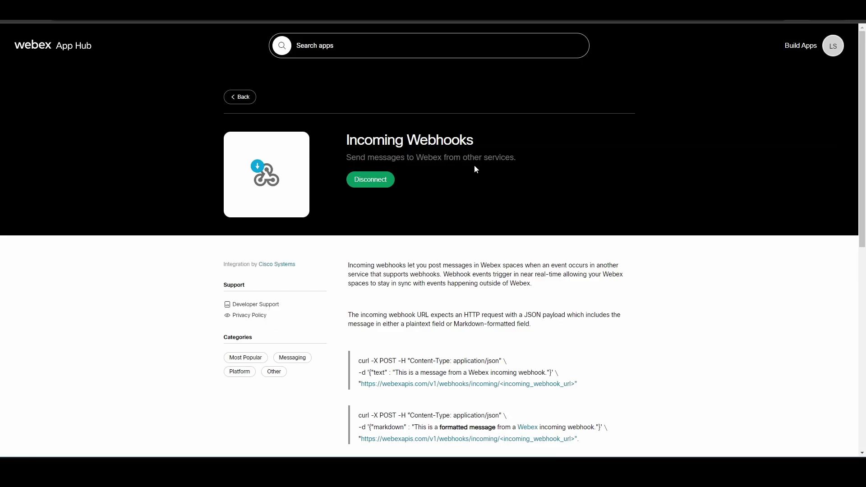
Add an incoming webhook named MerakiAlerts that posts to the MerakiAlerts space
scroll(424, 258, down, 8)
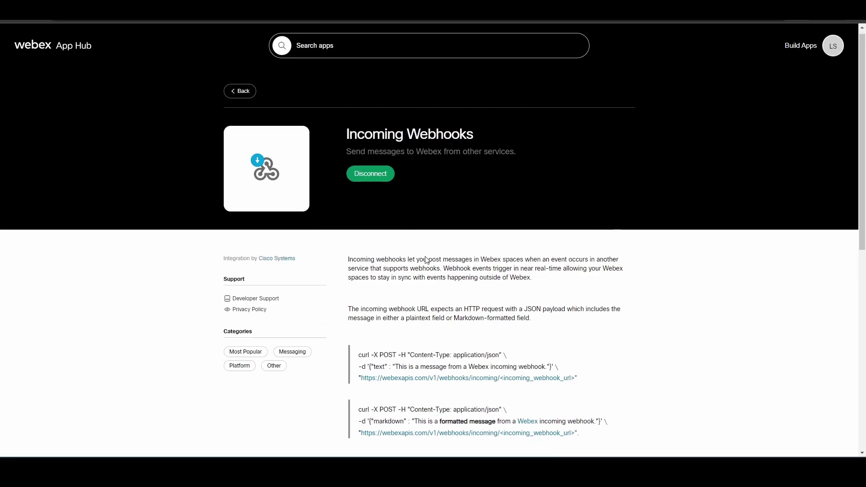
scroll(427, 234, up, 3)
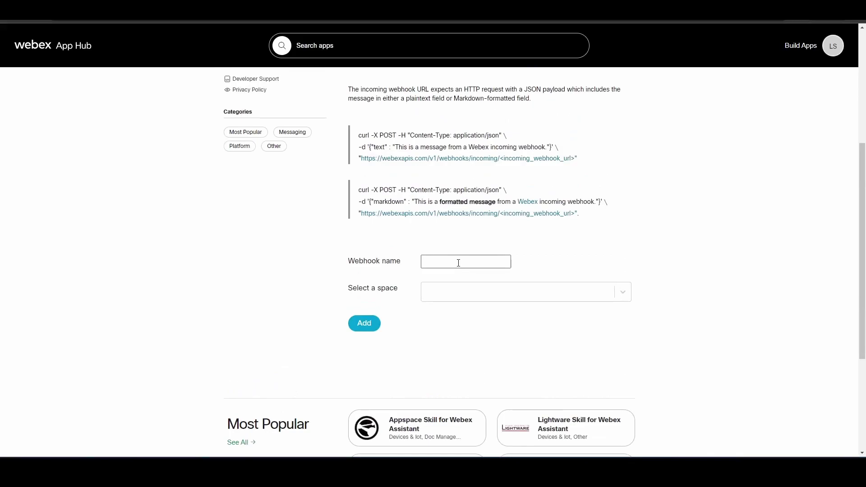
click(457, 263)
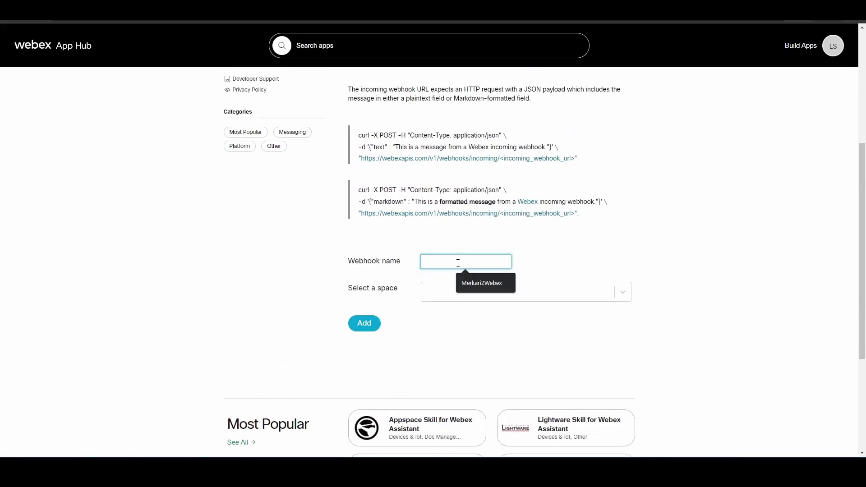
text(Meraki)
text(i)
text(Aler)
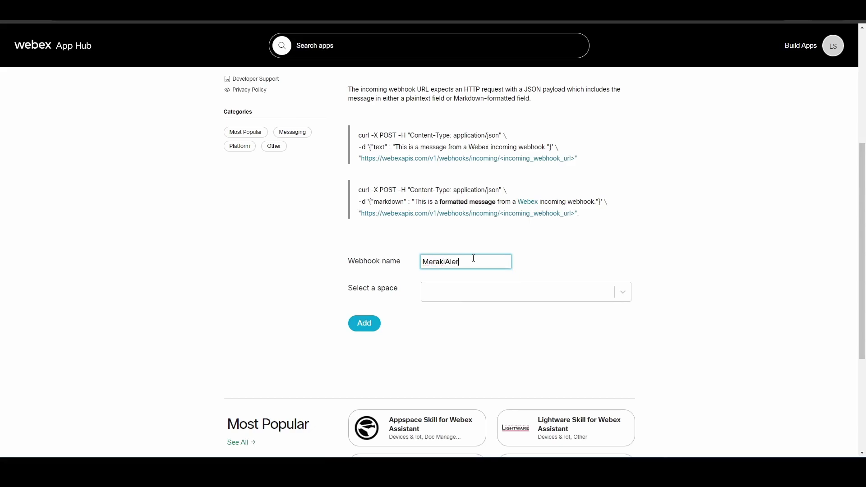
text(ts)
click(554, 290)
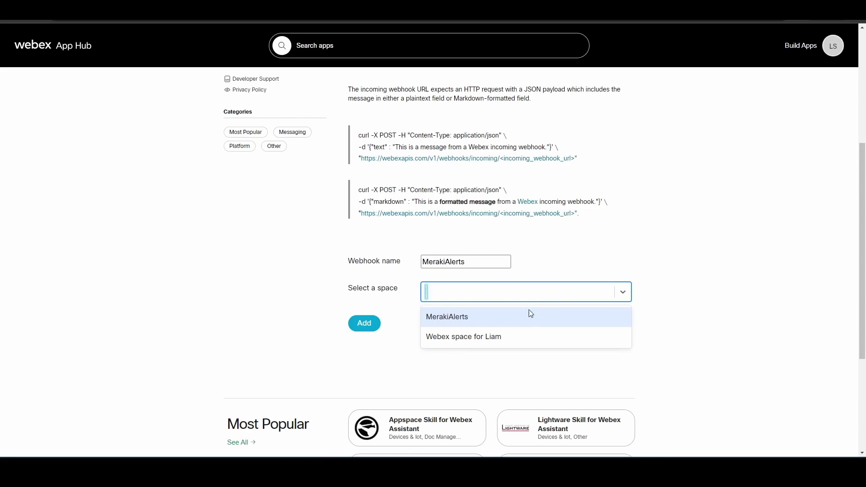
click(456, 321)
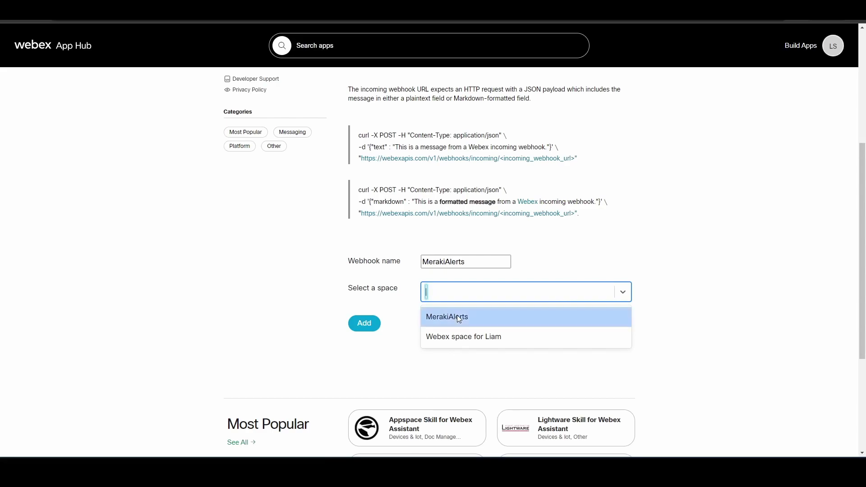
click(363, 324)
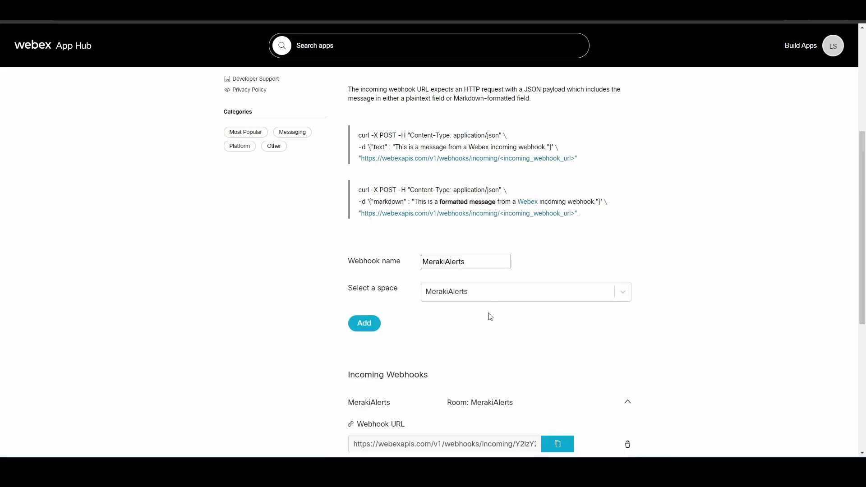
Copy the MerakiAlerts webhook URL into the URL of the Meraki2webex receiver in the Meraki dashboard and save the changes
scroll(492, 316, down, 1)
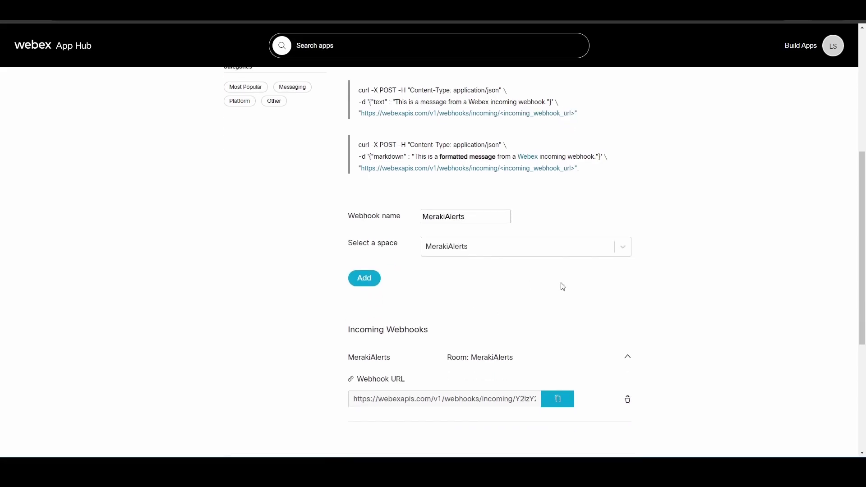
click(559, 400)
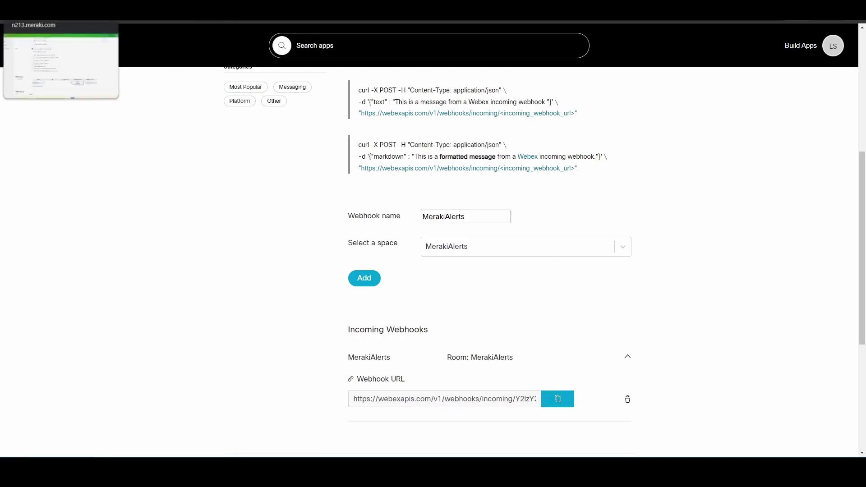
click(54, 7)
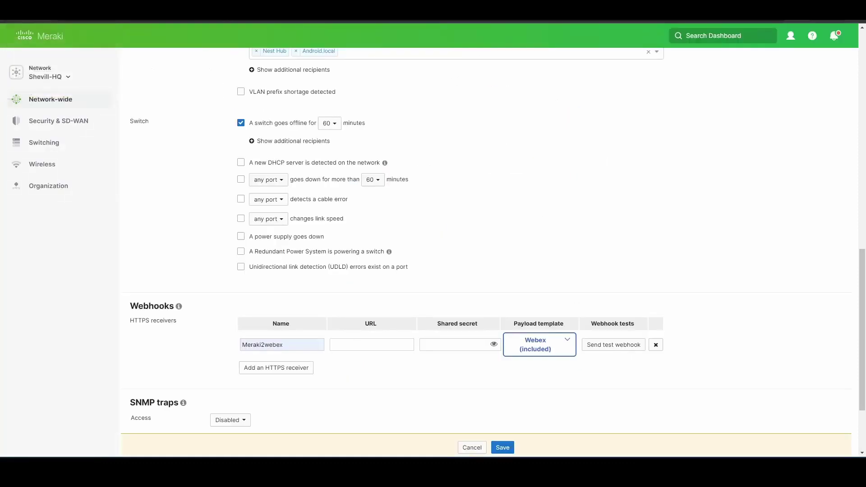
click(374, 346)
right_click(374, 346)
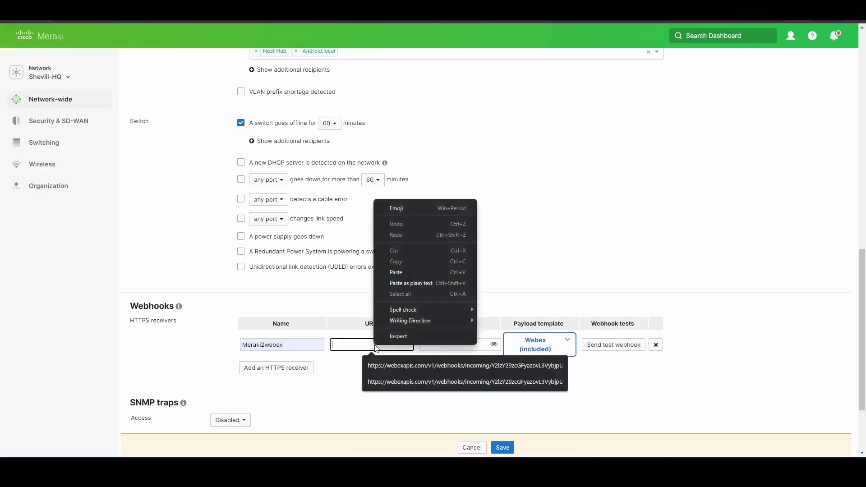
click(401, 272)
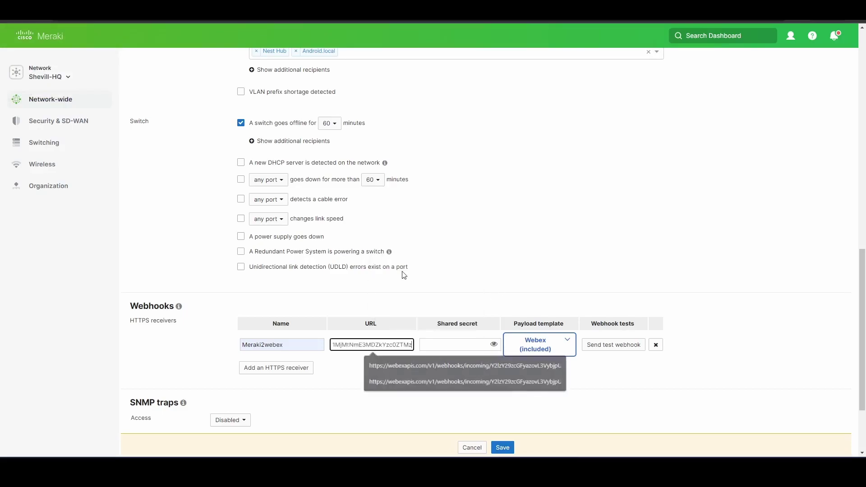
click(497, 446)
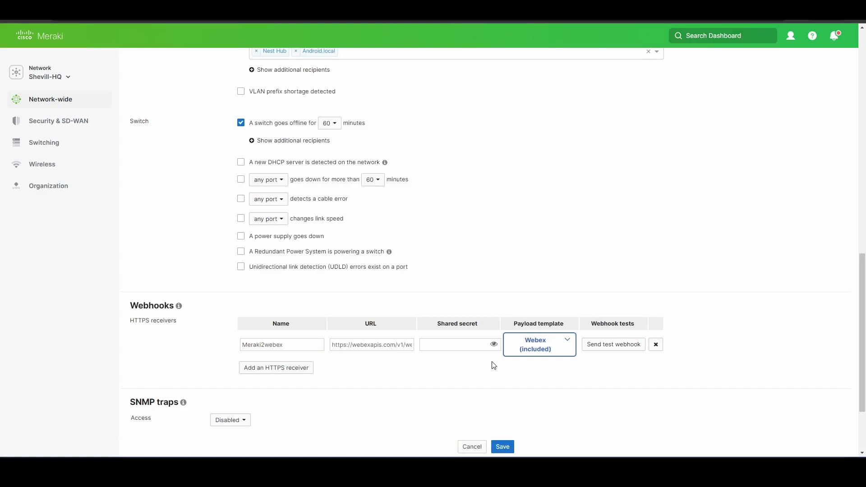
Send a test webhook from the Meraki2webex receiver and check the MerakiAlerts space in Webex for the alert message
click(617, 351)
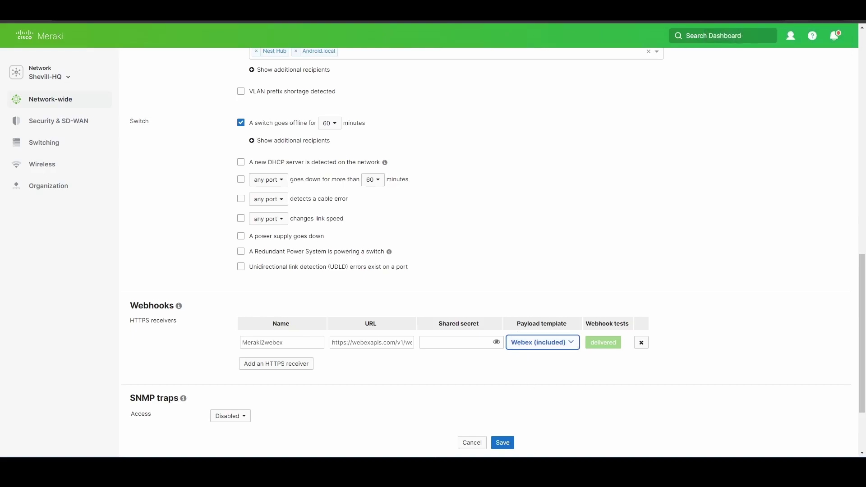
click(532, 468)
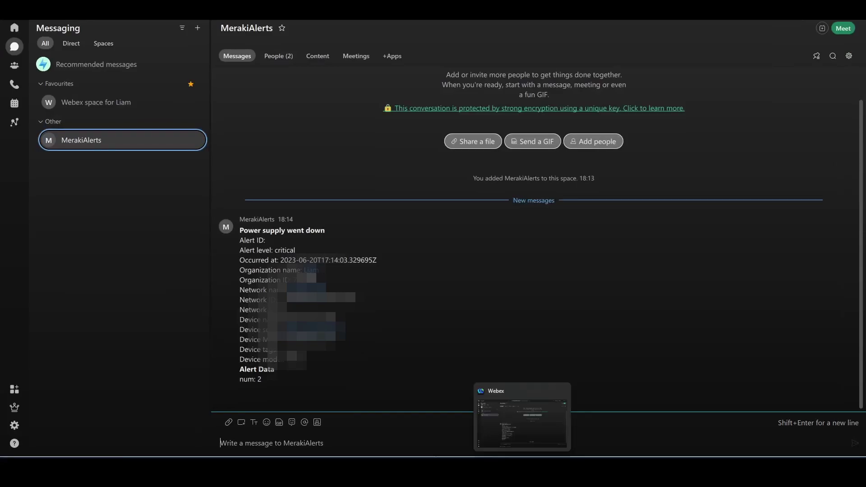
click(523, 469)
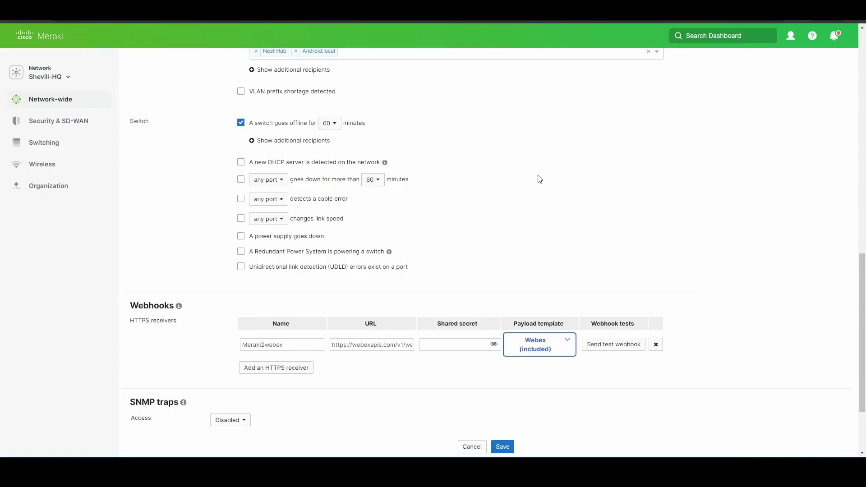
Add the Meraki2webex webhook as a default recipient in the Alerts Settings
scroll(539, 178, up, 1)
scroll(540, 179, up, 2)
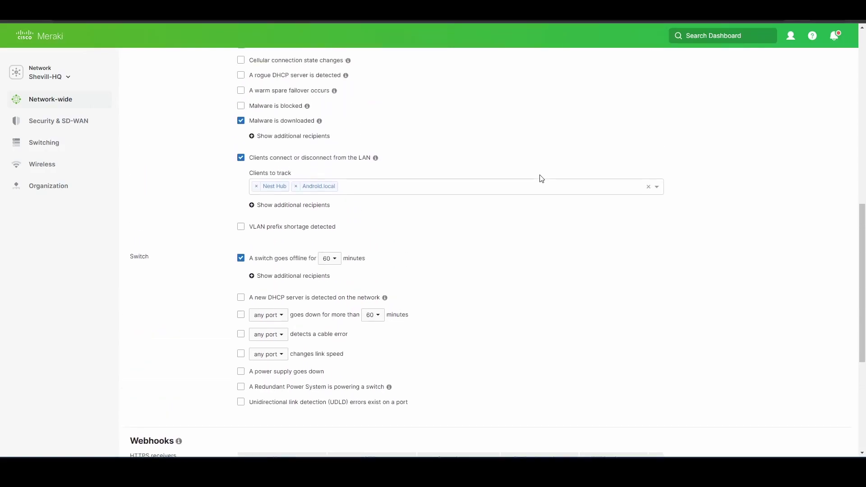
scroll(566, 146, up, 5)
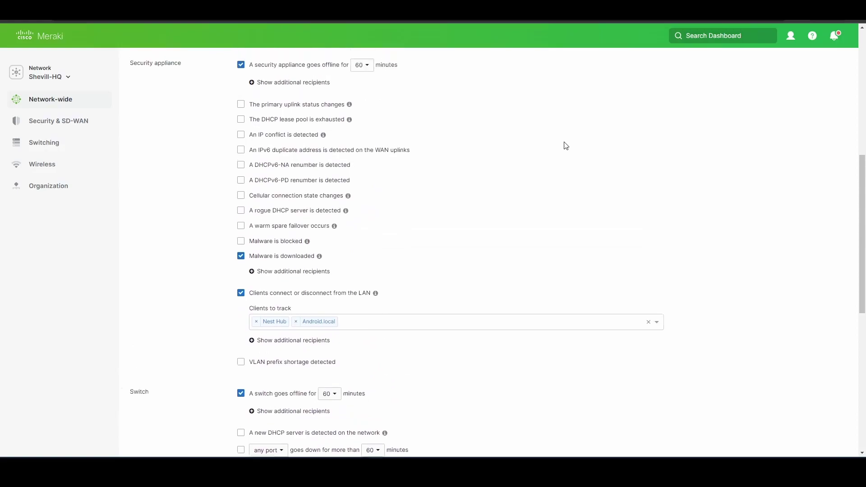
scroll(566, 145, up, 6)
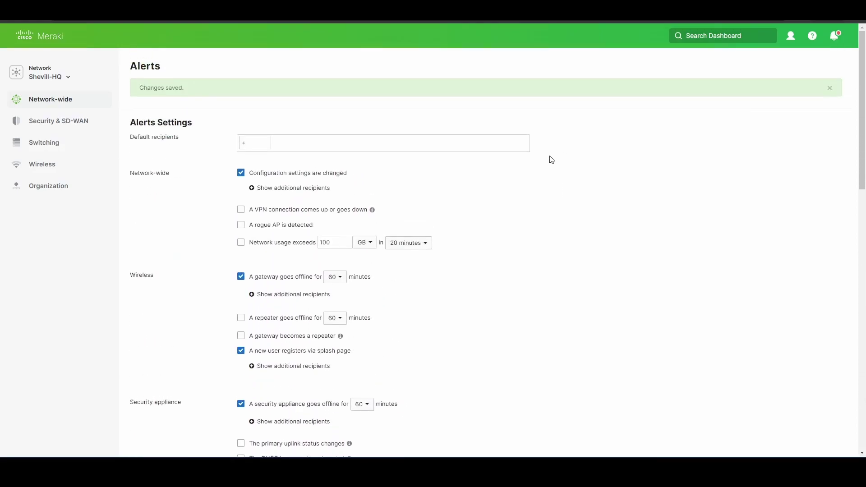
click(255, 143)
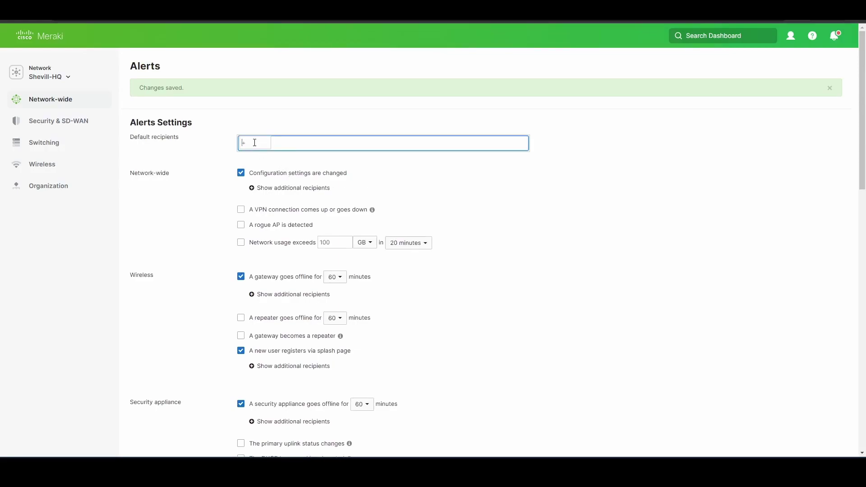
text(web)
click(272, 159)
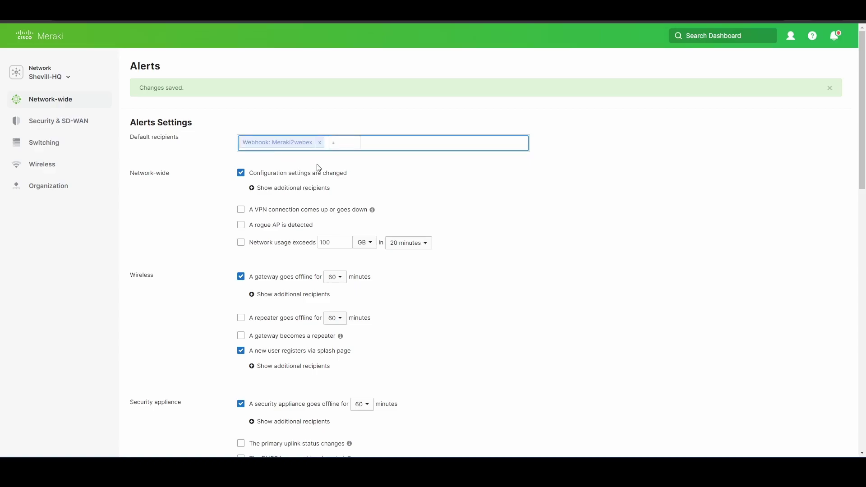
Save the changes to the network's alert settings
scroll(478, 238, down, 10)
scroll(482, 240, down, 6)
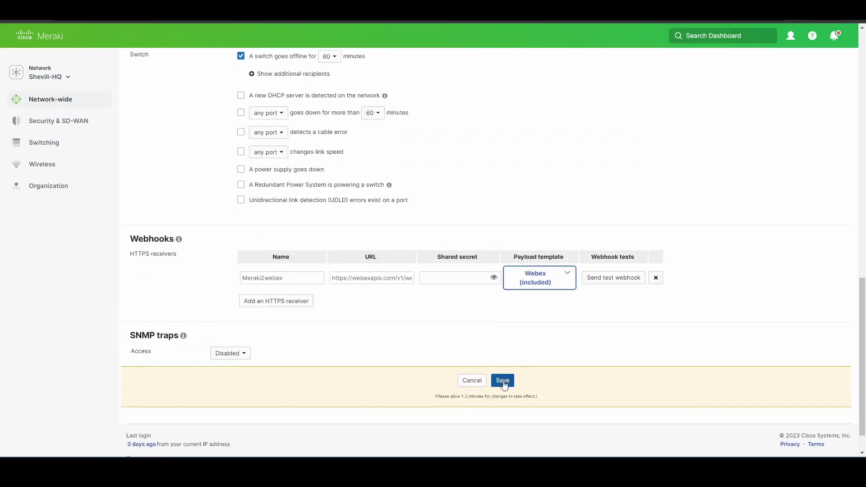
click(503, 381)
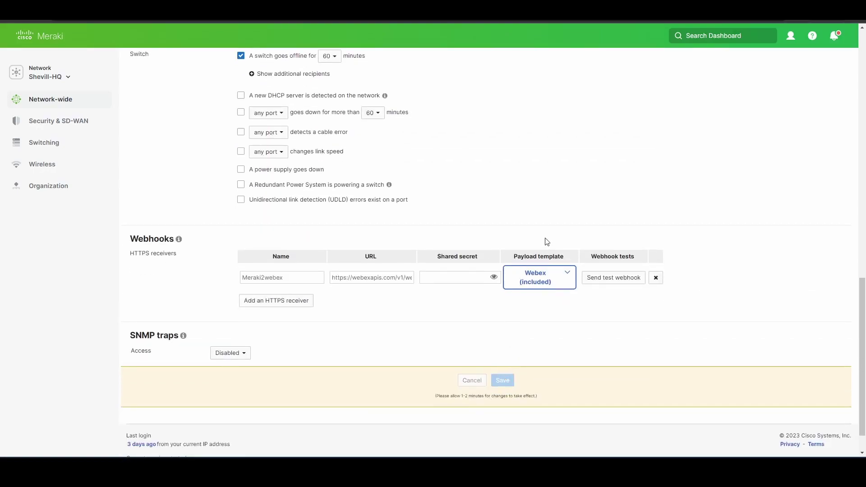
Review the saved default recipients, then switch to Webex and check the MerakiAlerts space for incoming network alerts
scroll(547, 241, up, 6)
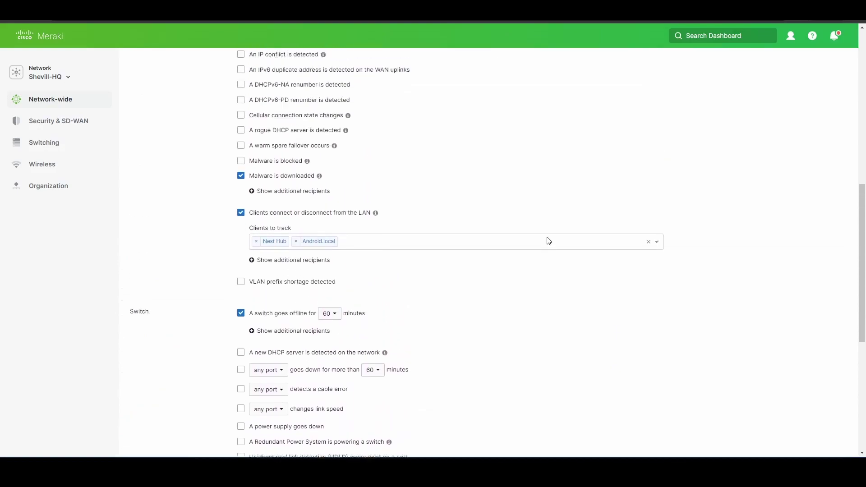
scroll(547, 241, up, 10)
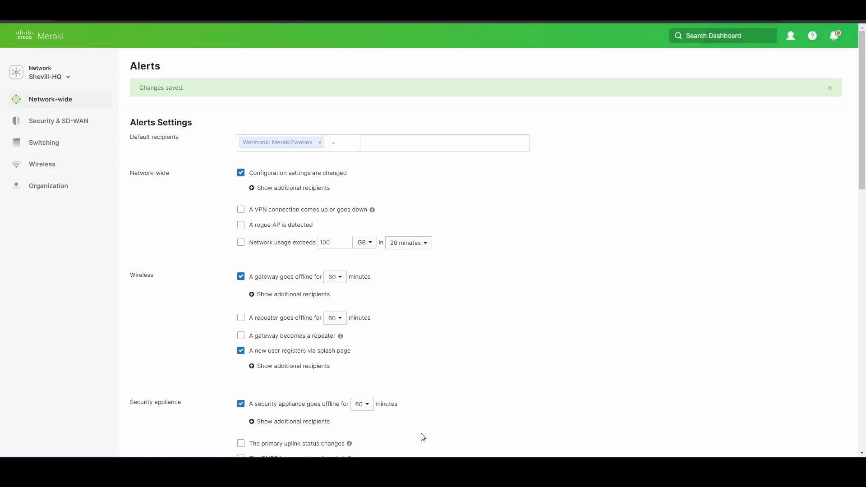
click(491, 467)
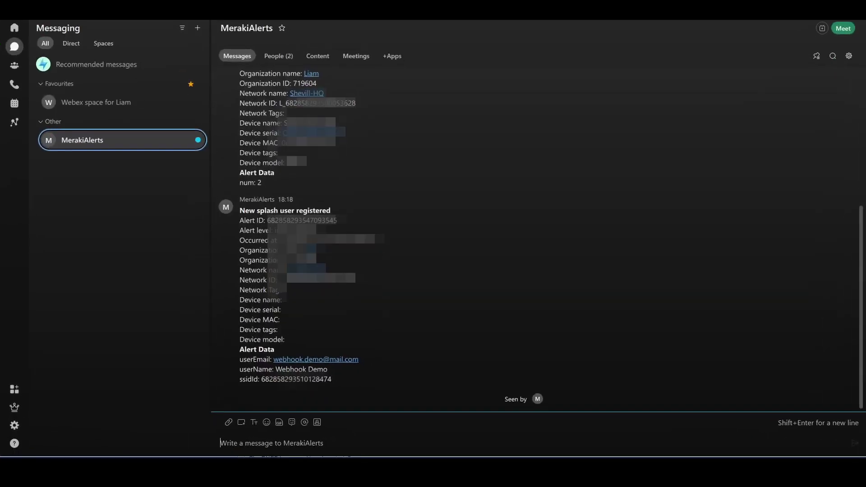